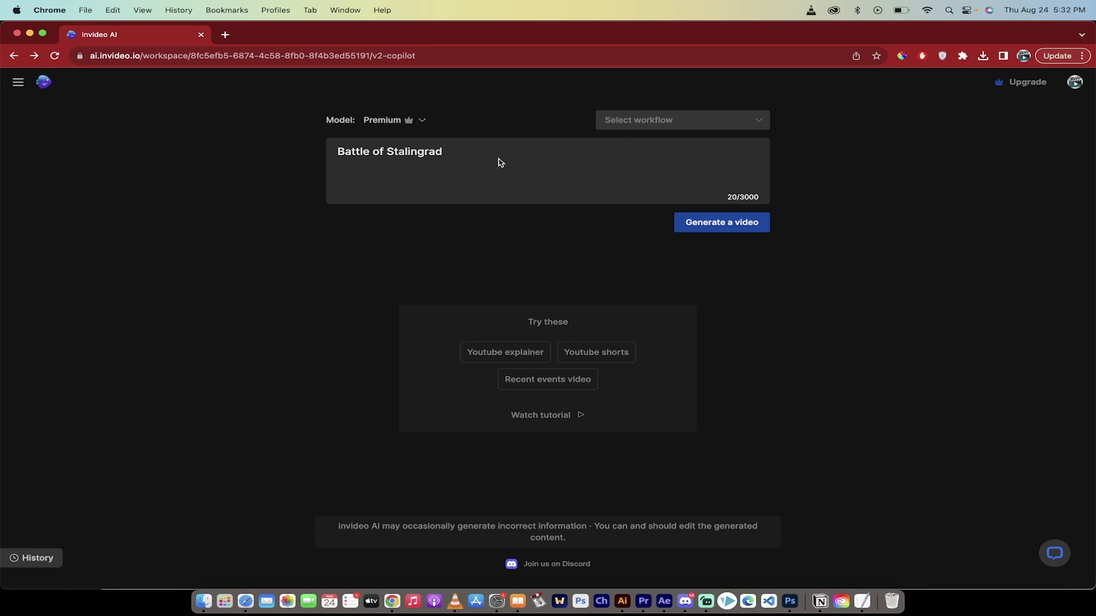
Generate a video from the 'Battle of Stalingrad' prompt.
click(722, 224)
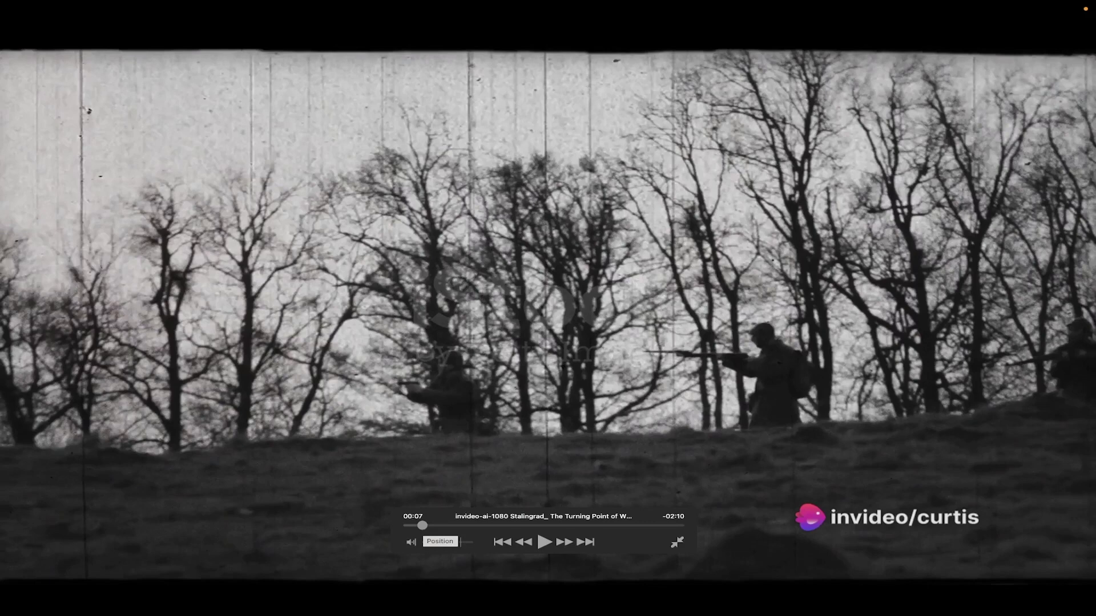
Seek a few seconds ahead in the sample Stalingrad video playing in VLC.
click(432, 525)
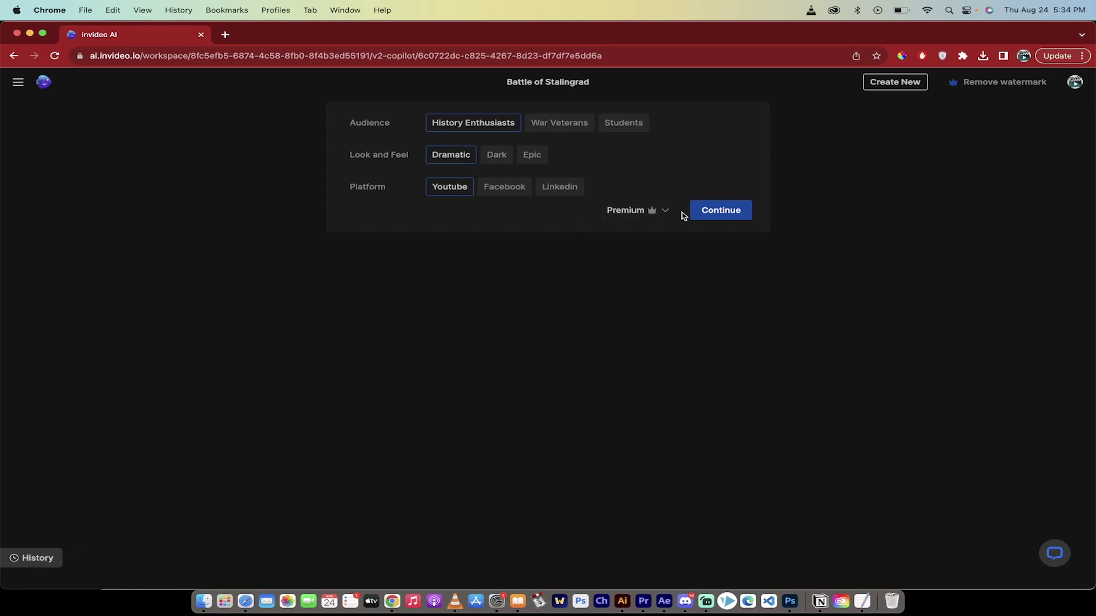
Keep the History Enthusiasts audience, Dramatic look and YouTube platform, and continue to scripting.
click(708, 211)
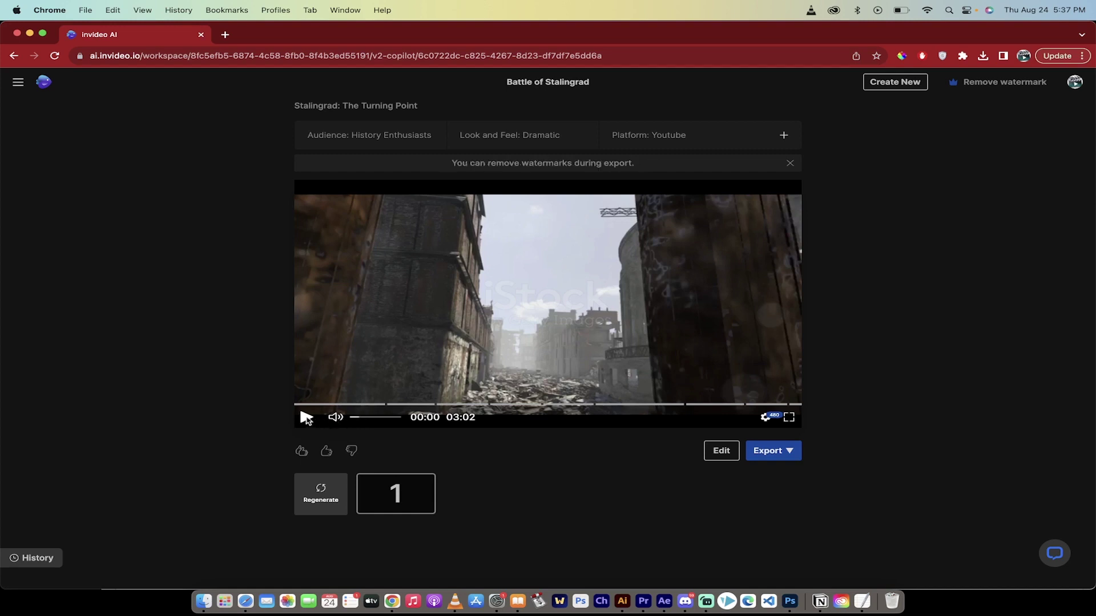
Play the 3:02 preview, skip ahead to the soldiers and snowy forest scenes, and check export options.
click(307, 418)
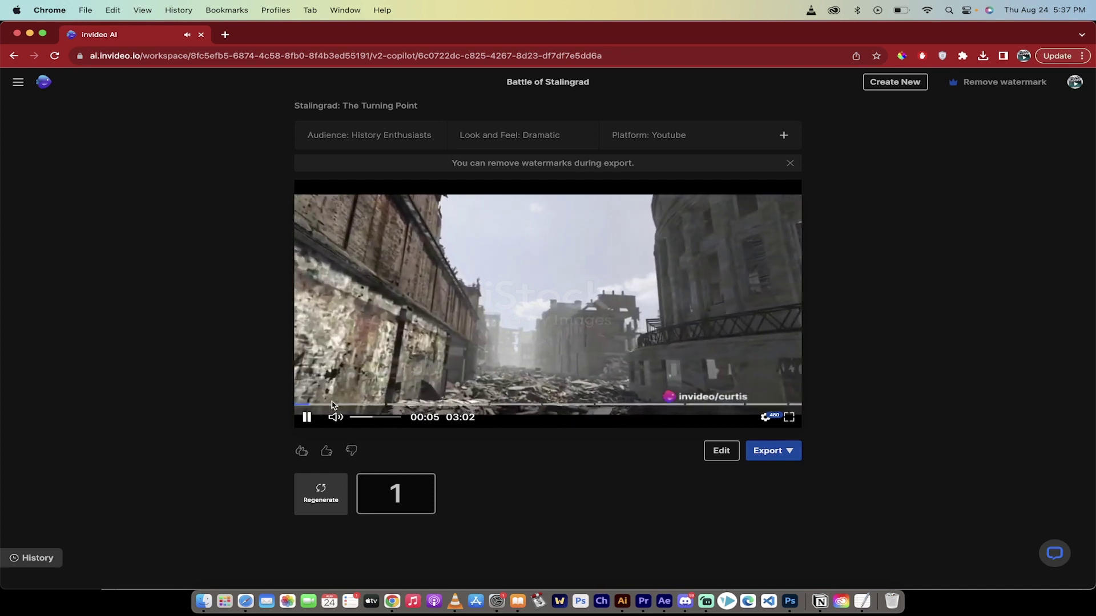
click(336, 405)
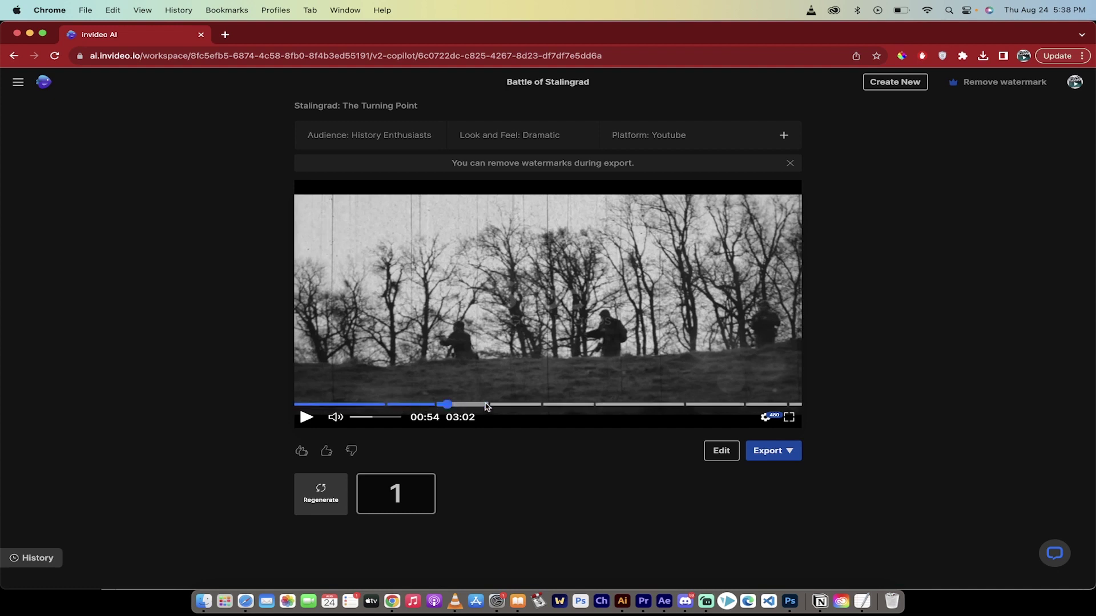
click(494, 405)
click(498, 407)
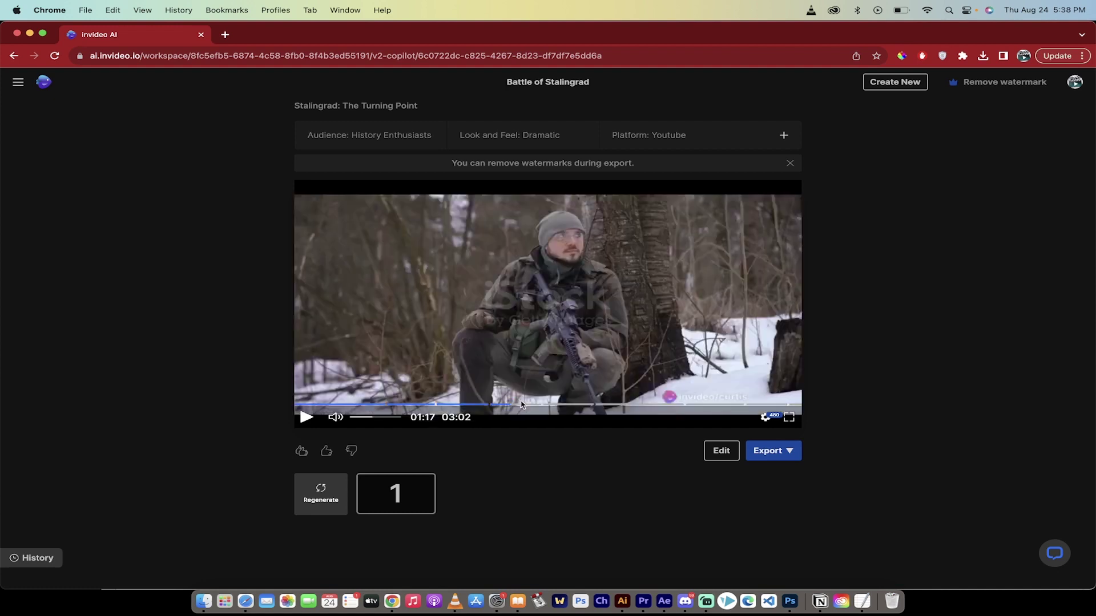
click(519, 407)
click(535, 407)
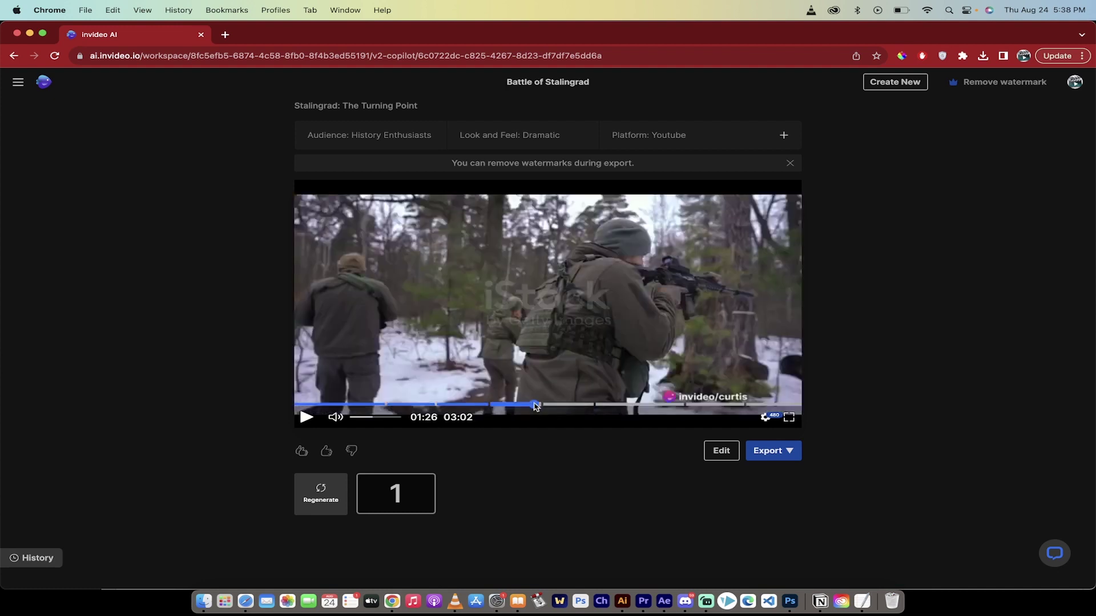
click(787, 454)
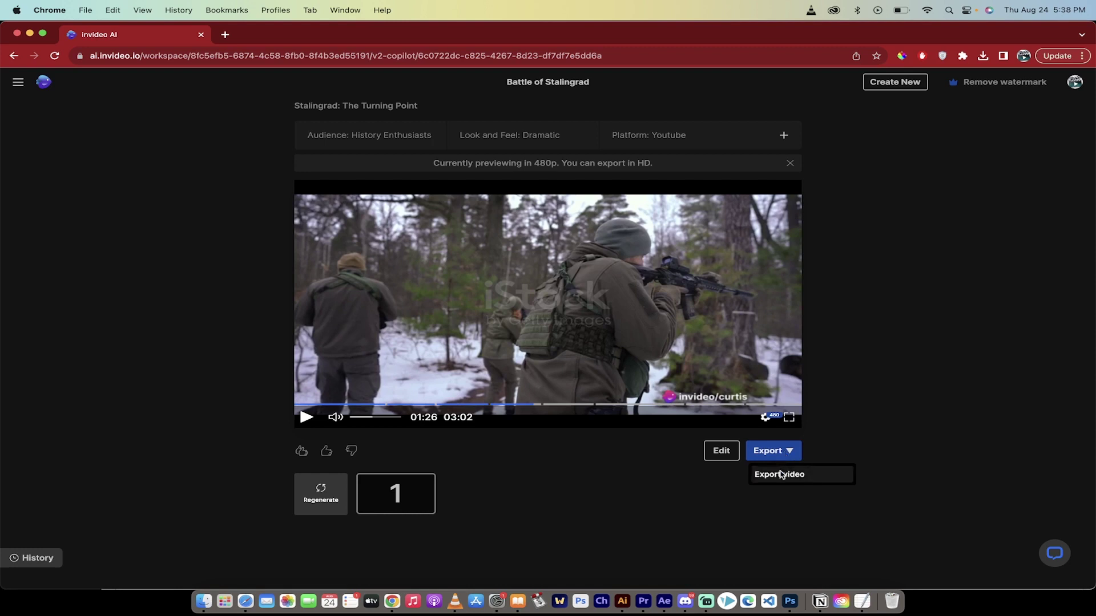
click(689, 473)
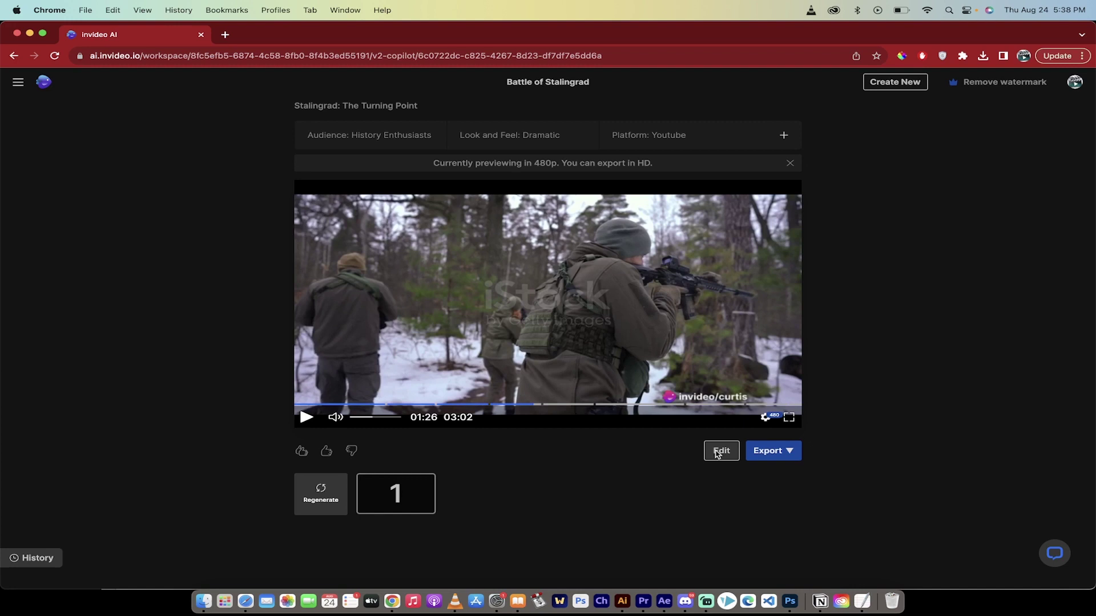
Ask the editor to 'Change accent of voice to deep male' for the narration.
click(720, 451)
click(440, 474)
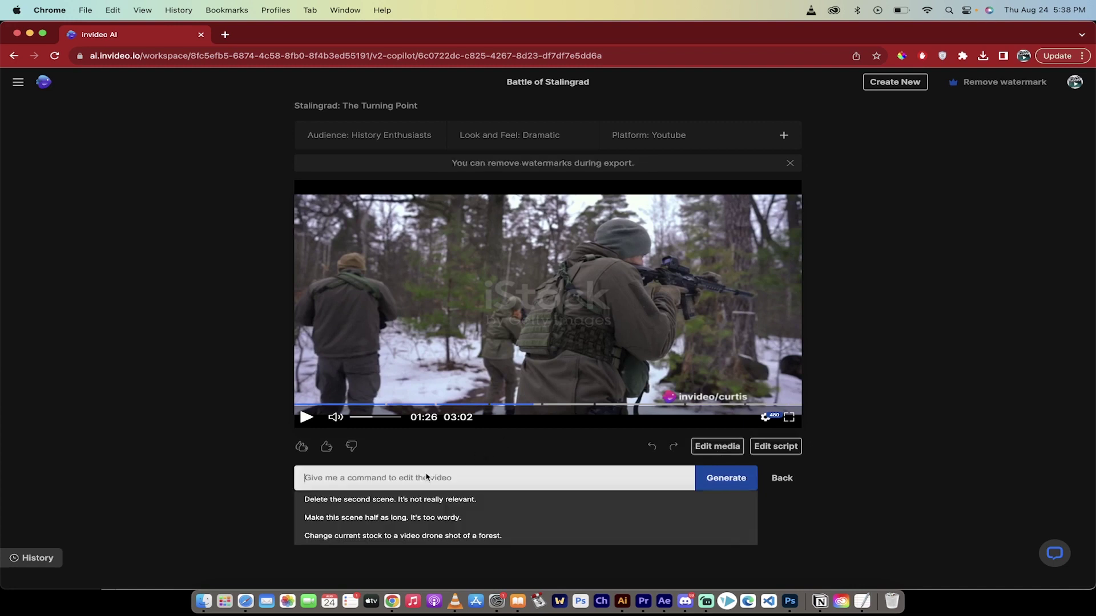
text(Change accent of voice)
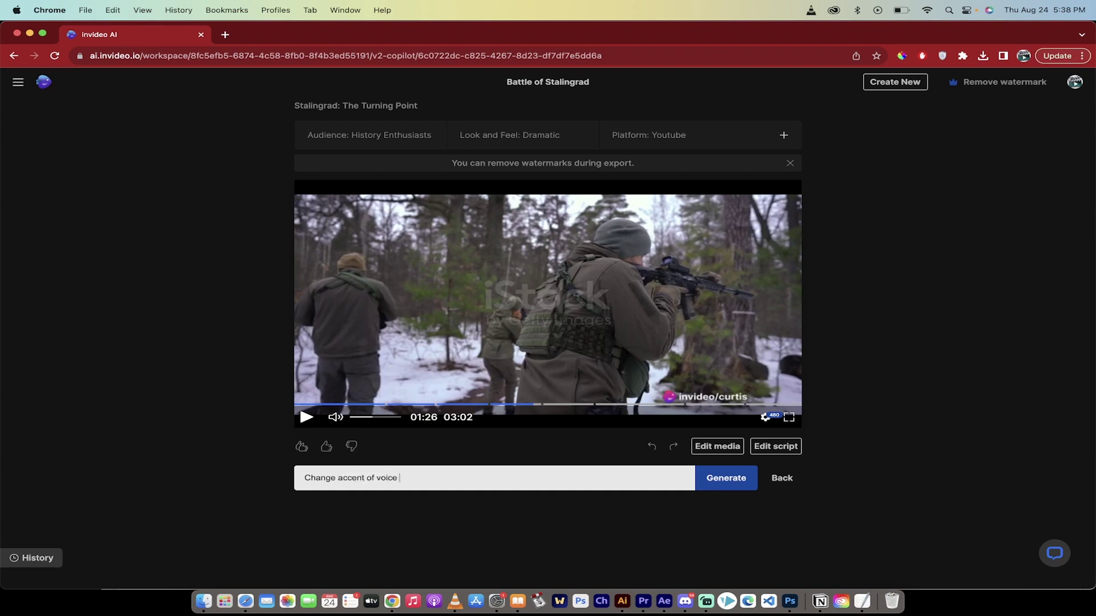
text(deep male)
click(724, 478)
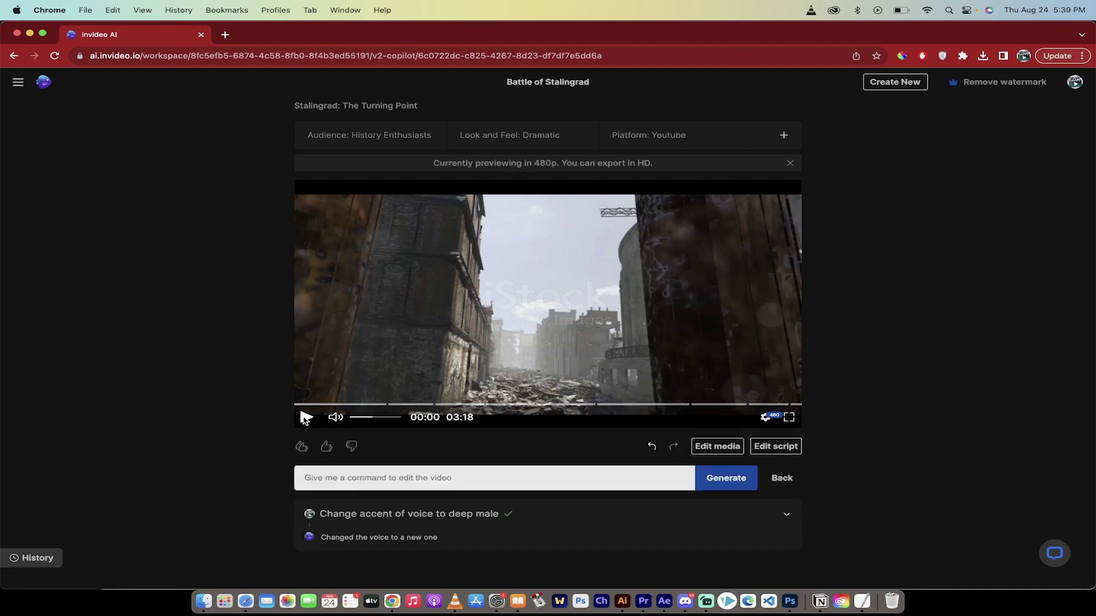
Play and pause the preview with the deep male voice, then open Edit media.
click(306, 418)
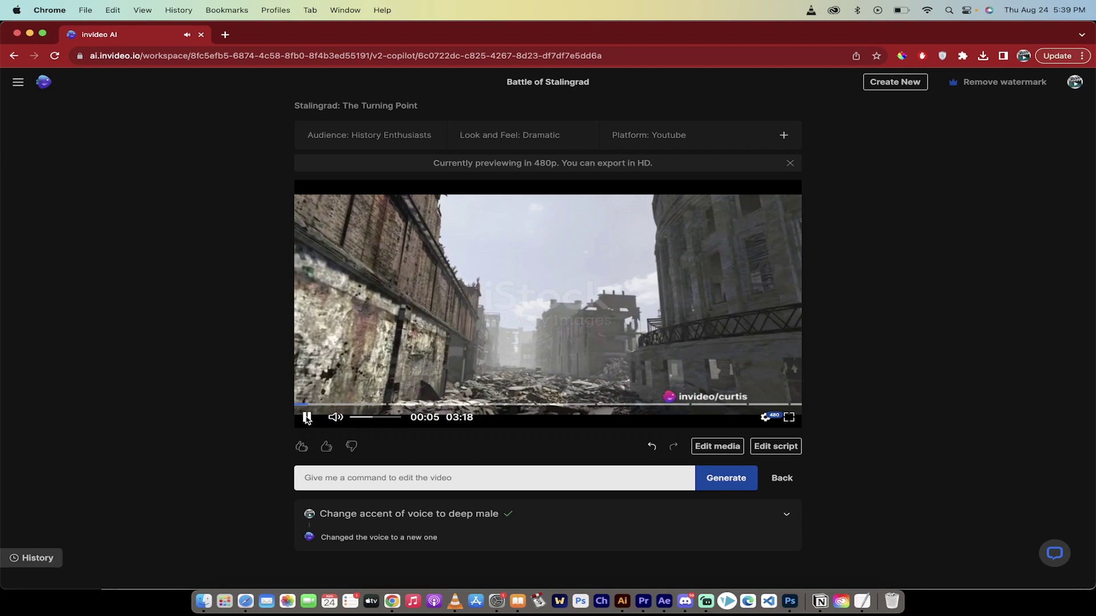
click(306, 418)
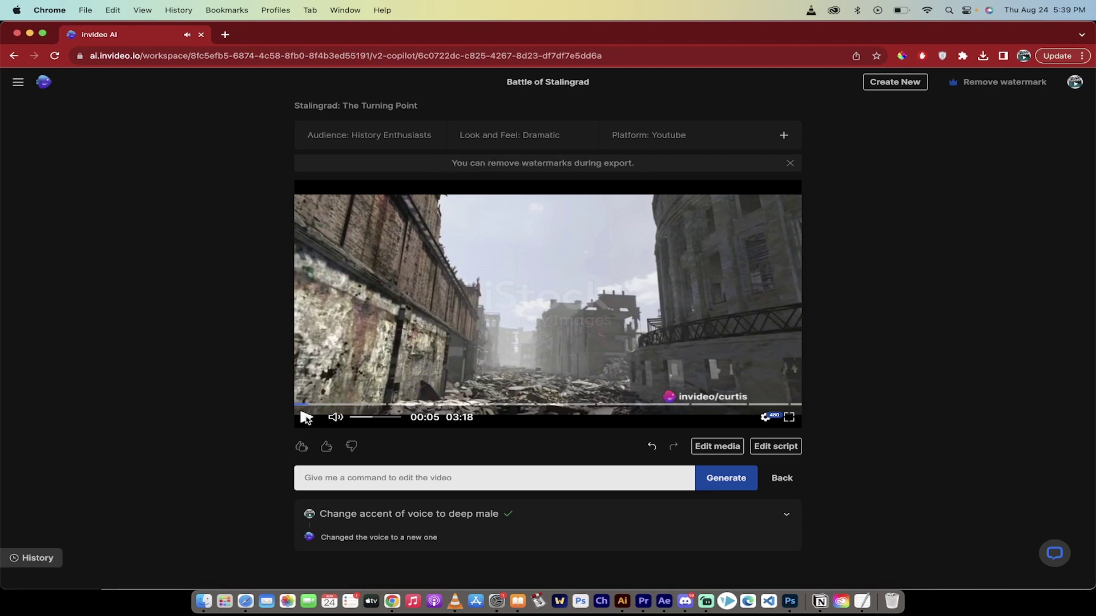
click(722, 450)
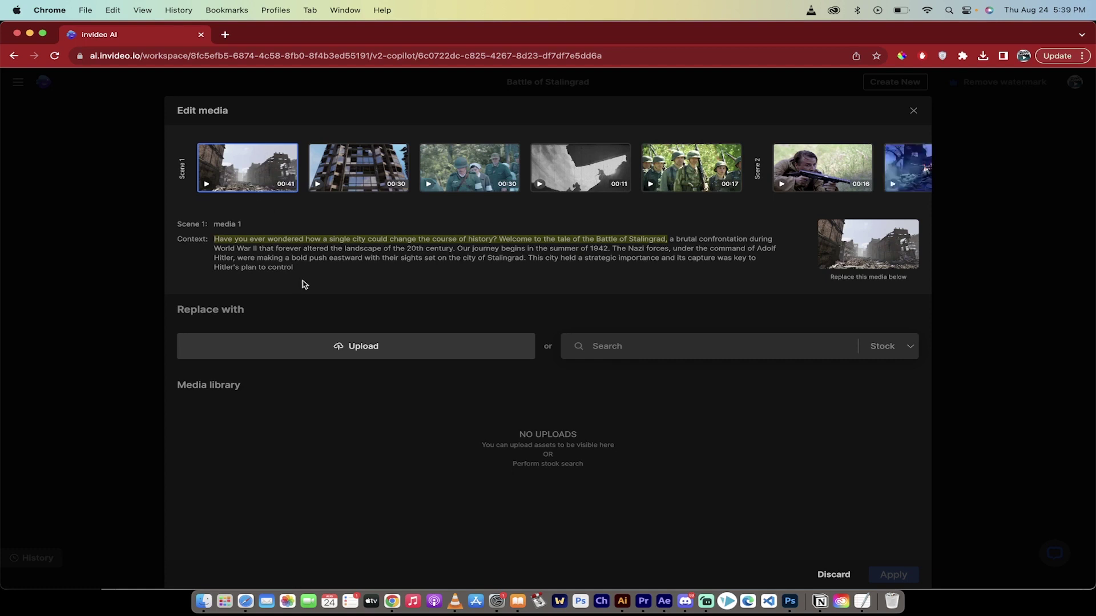
Select the second clip of Scene 1 for replacement.
mouse_move(358, 168)
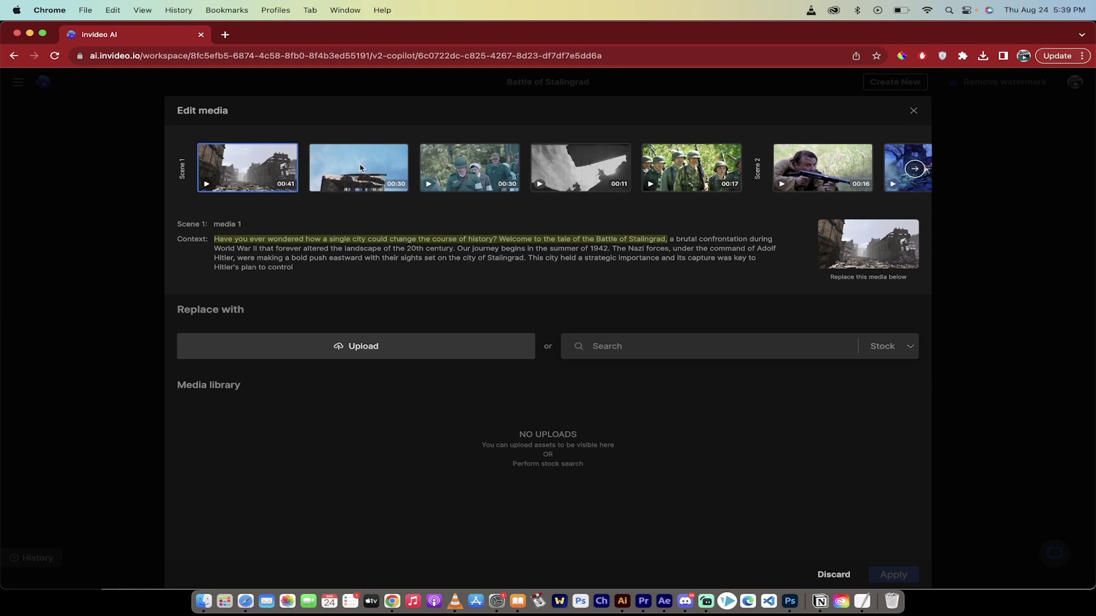
click(367, 168)
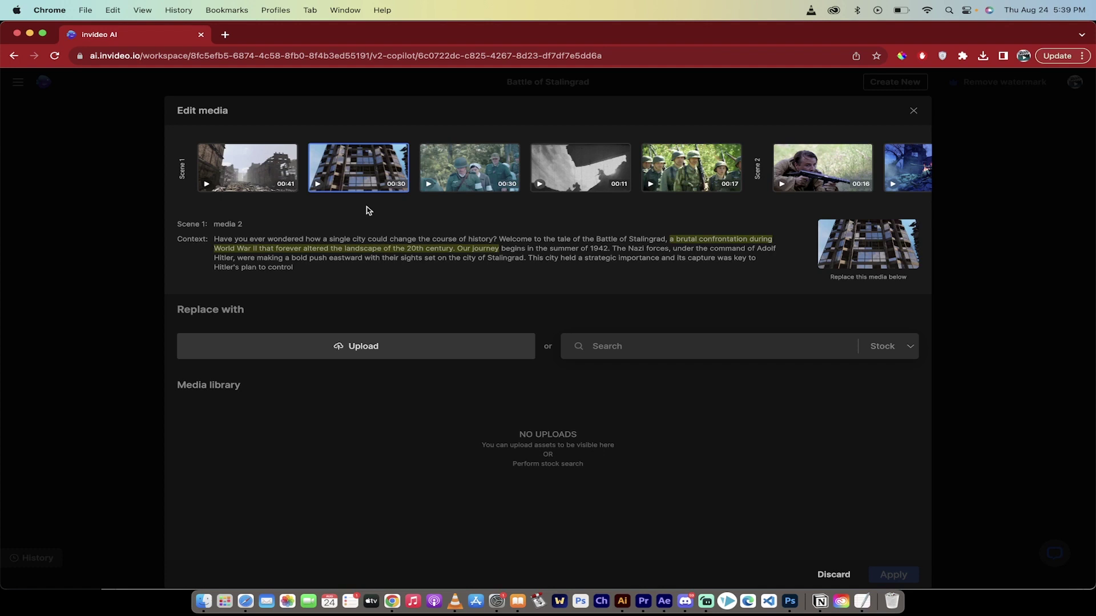
right_click(348, 164)
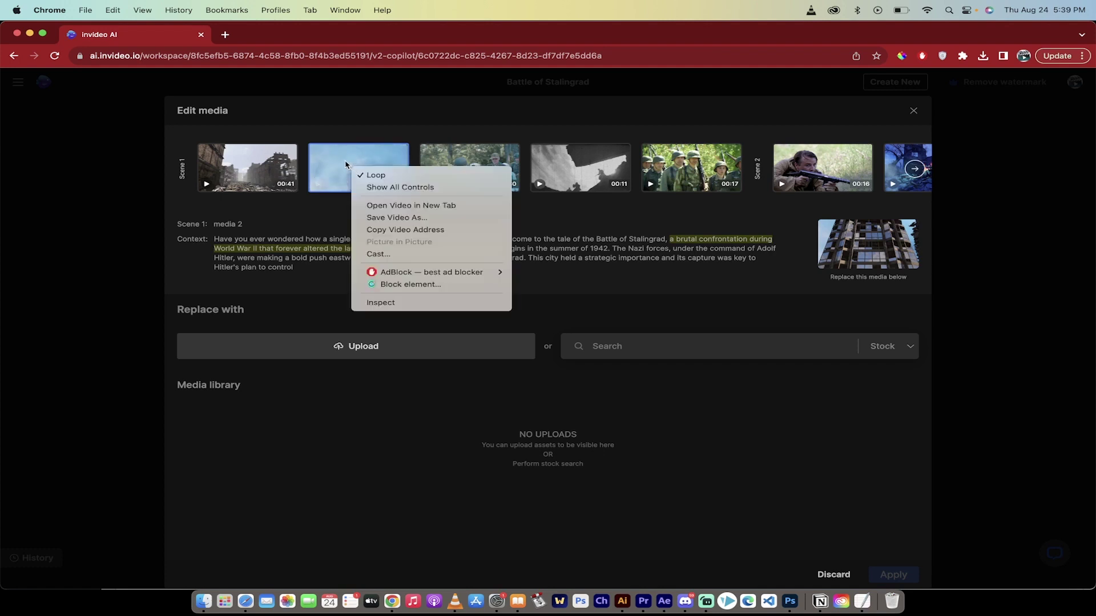
click(387, 223)
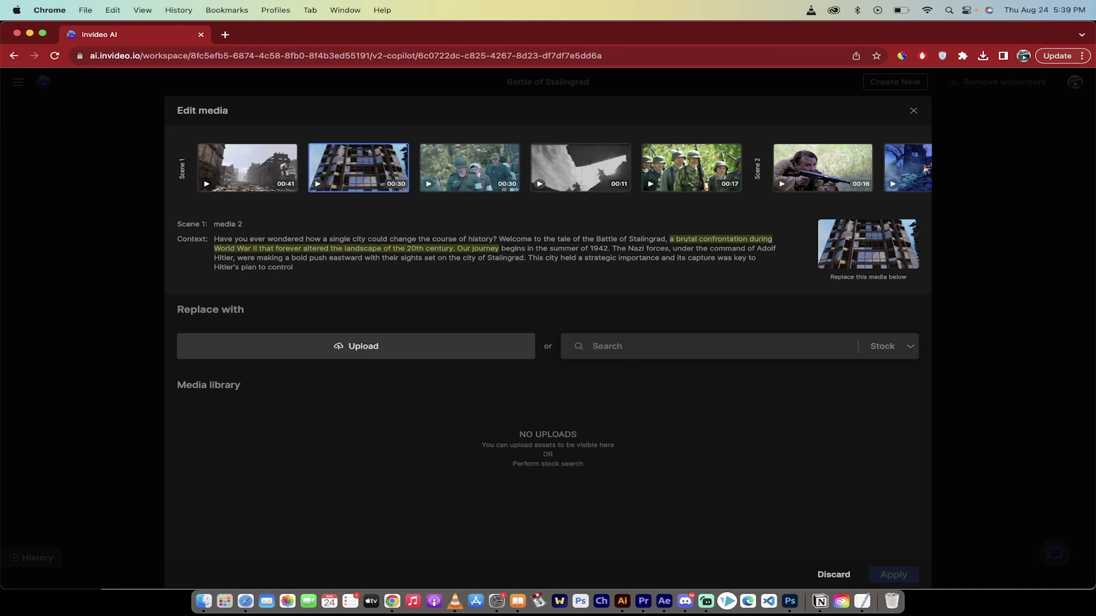
Search stock footage for 'war', swap in the cracked-wall stick-figure clip, and apply.
text(war)
key(Return)
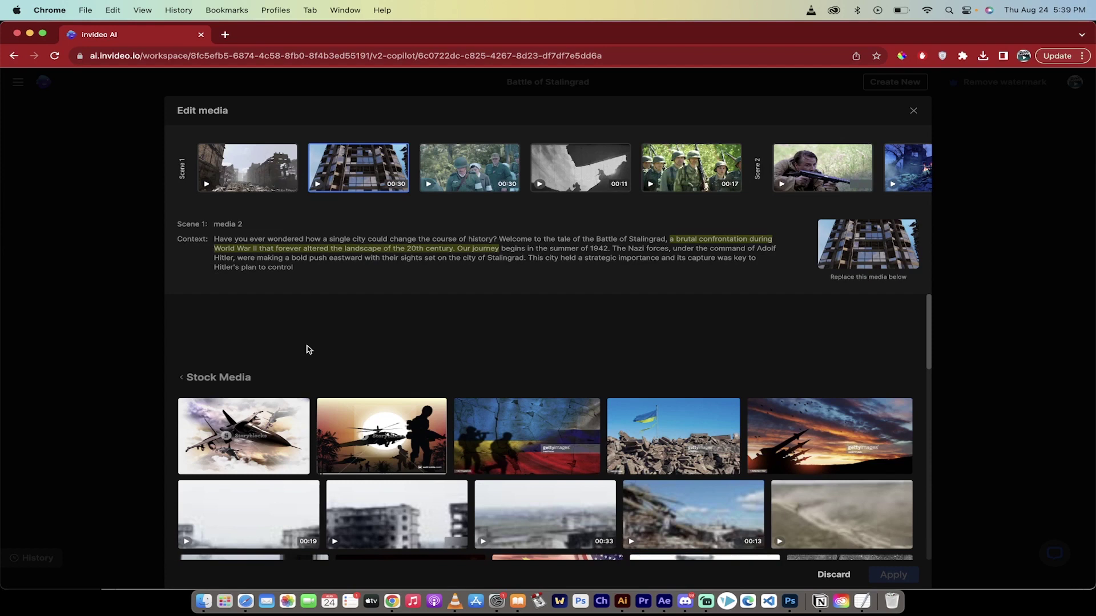
scroll(320, 377, down, 3)
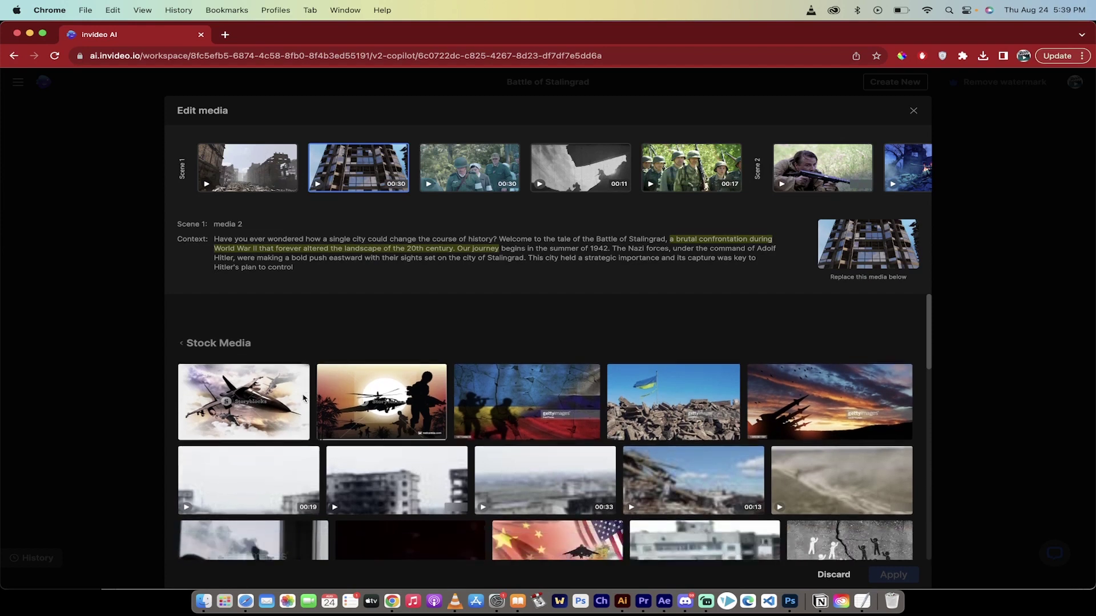
mouse_move(837, 465)
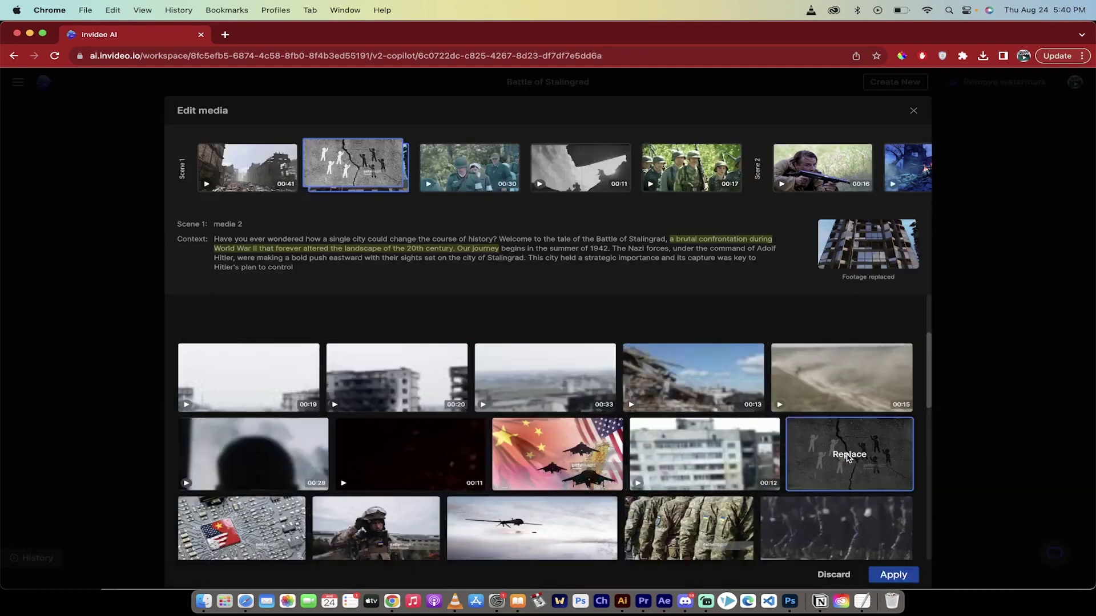
click(848, 457)
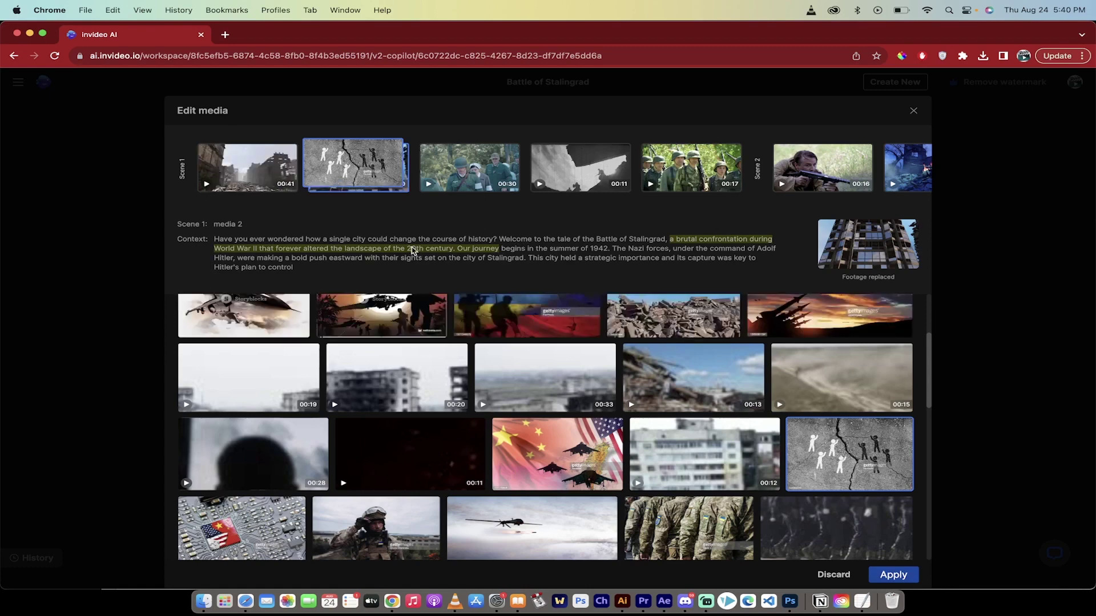
click(895, 575)
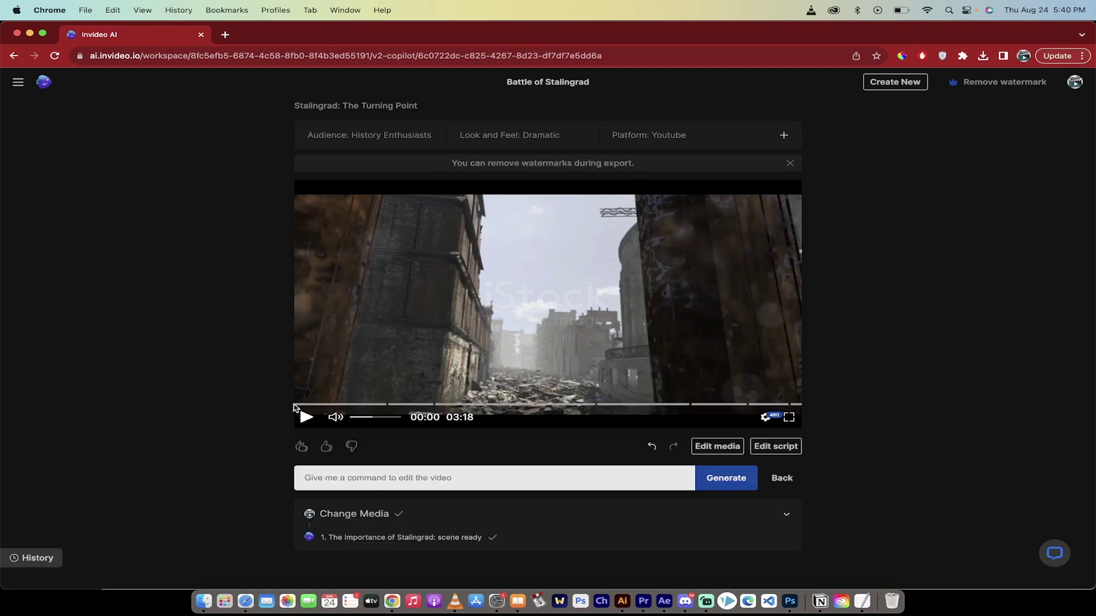
Skim the preview ahead to 00:07 to check the new stick-figure clip.
drag(302, 404, 319, 408)
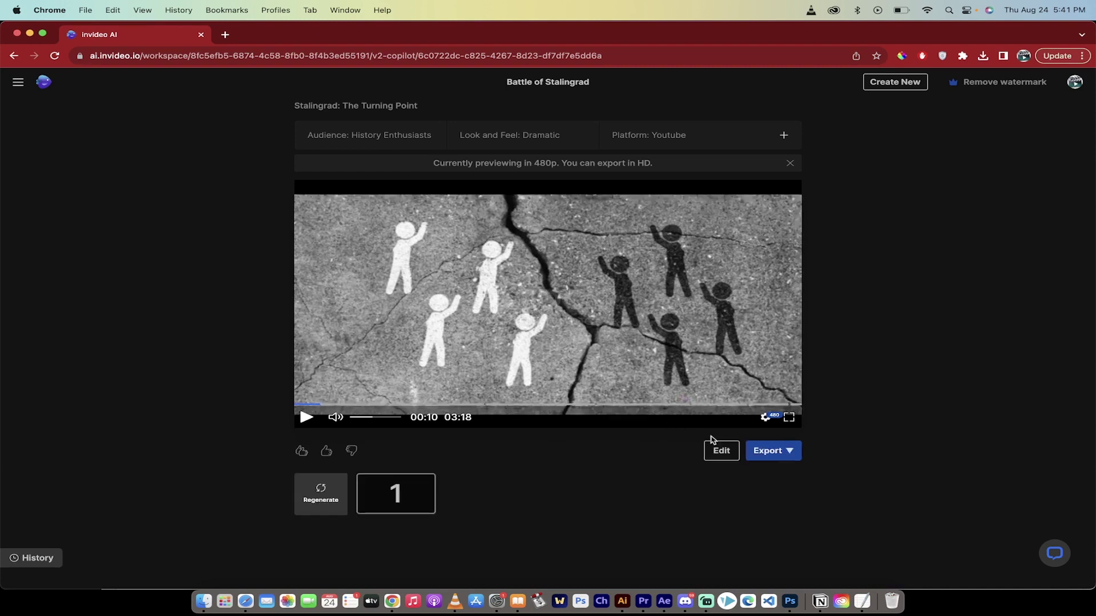
Set the YouTube export to 1080p with no watermarks and no invideo AI branding.
click(790, 454)
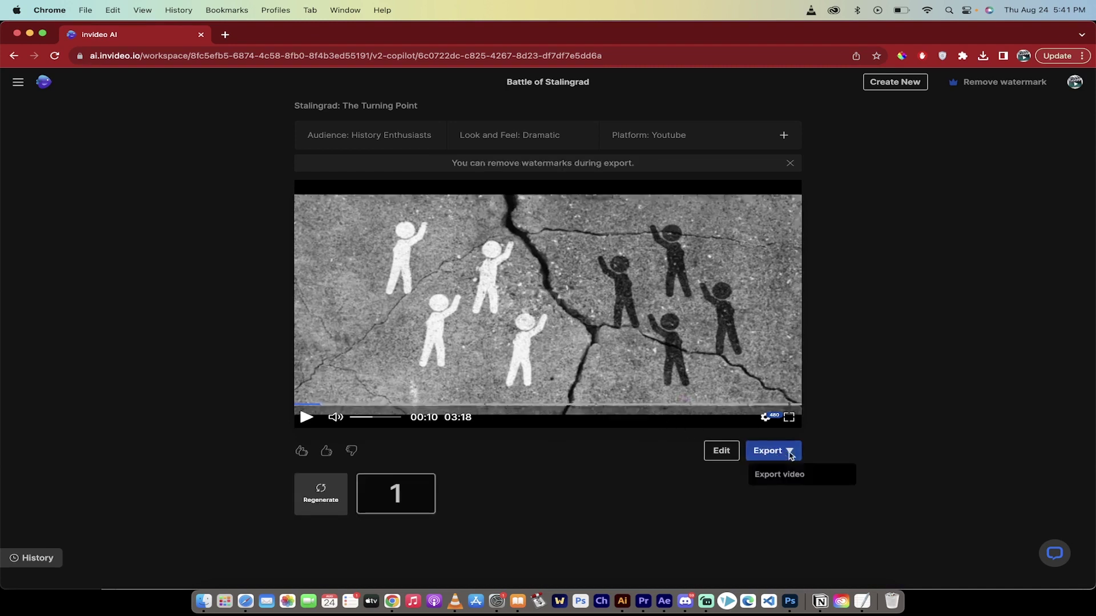
click(781, 476)
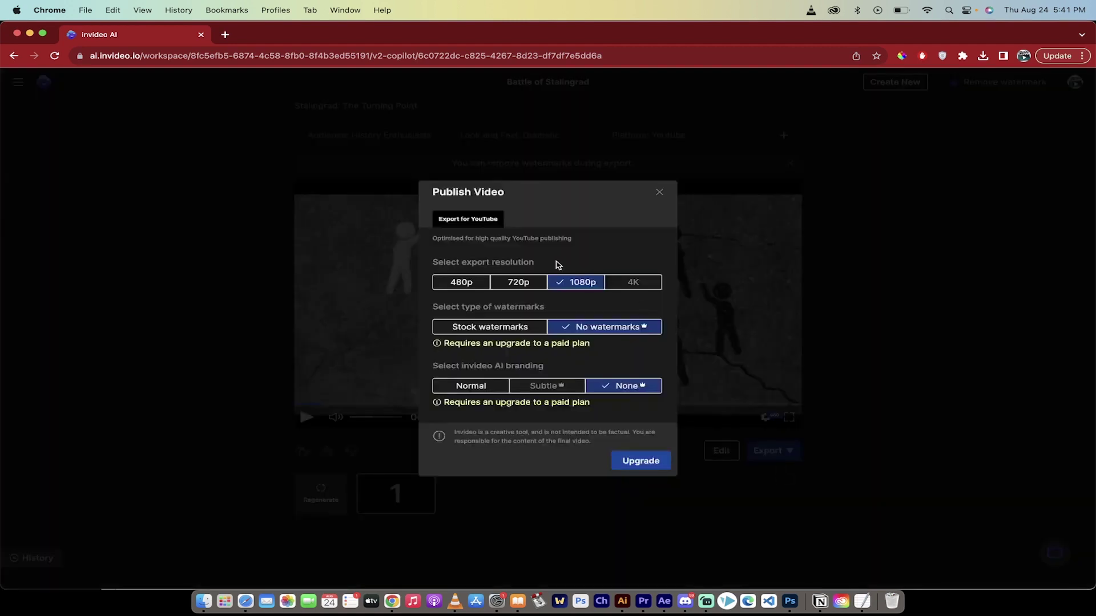
click(512, 327)
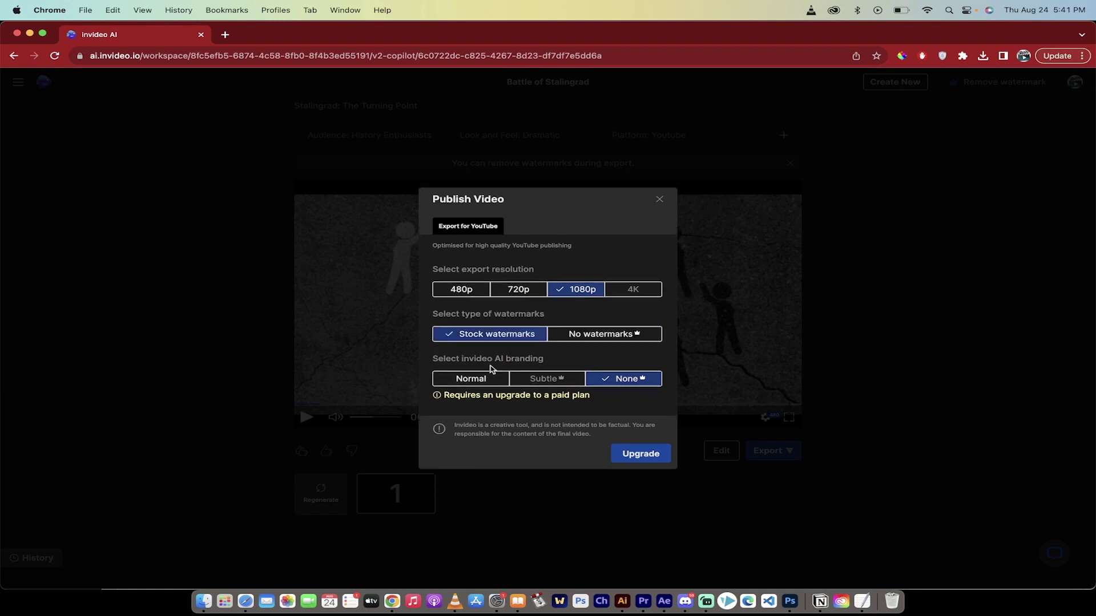
click(477, 380)
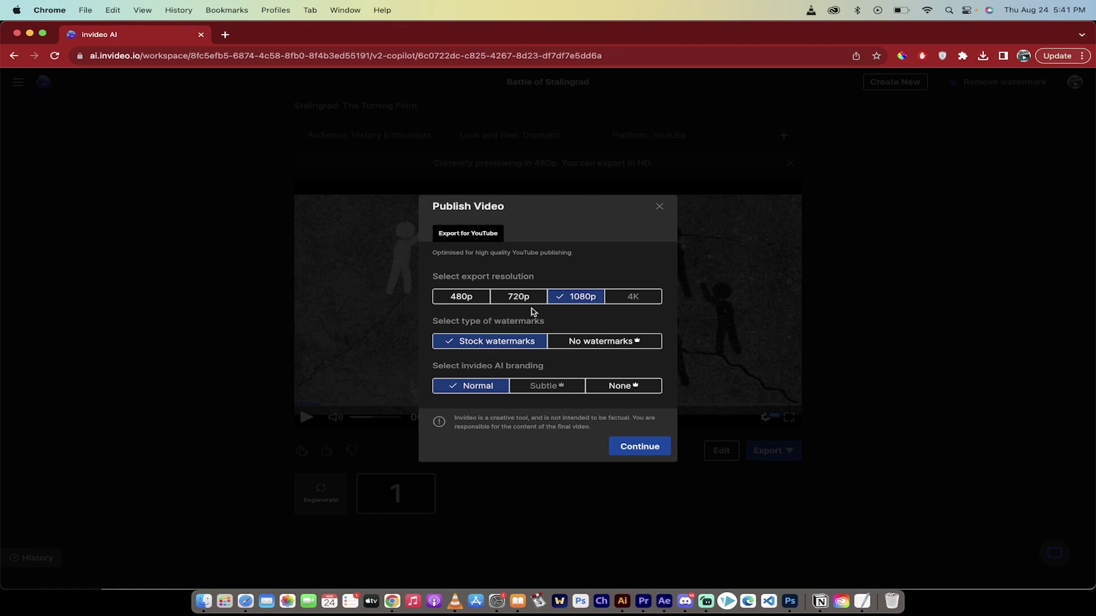
click(578, 343)
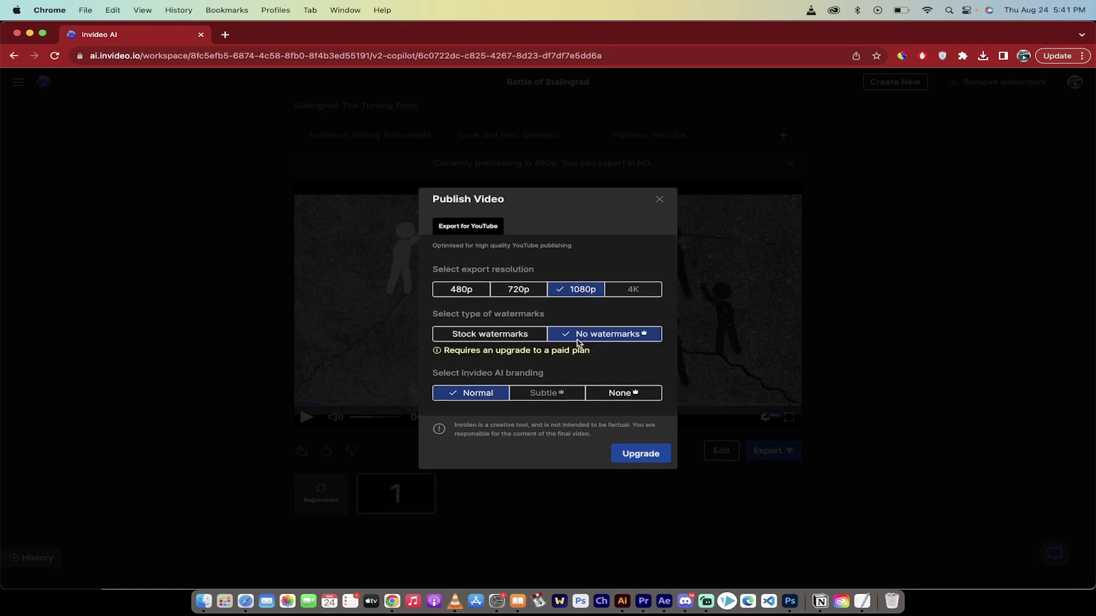
click(637, 394)
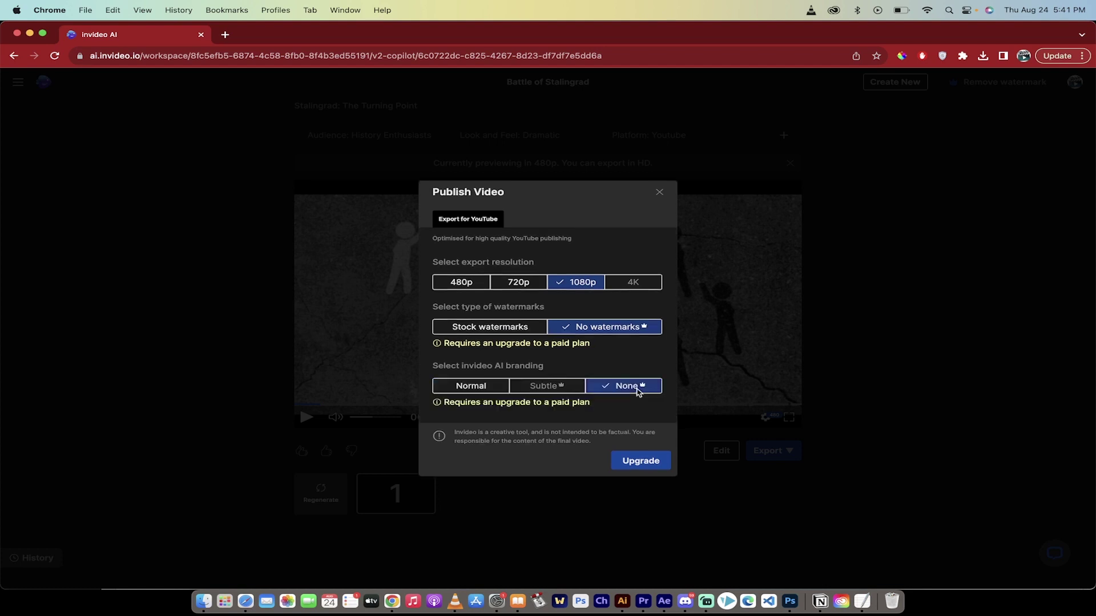
click(633, 462)
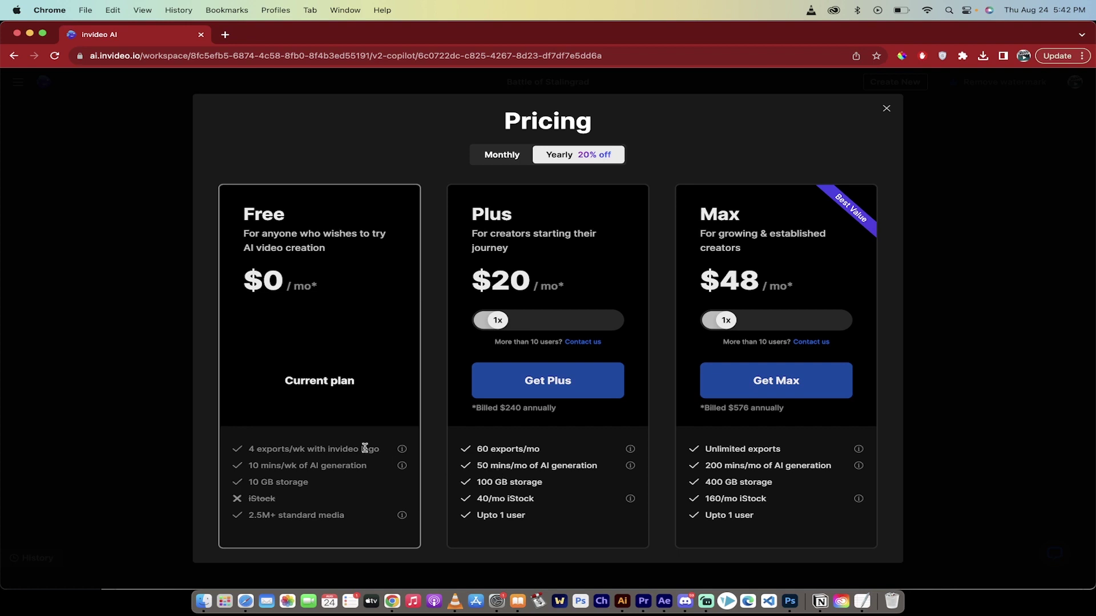
click(143, 326)
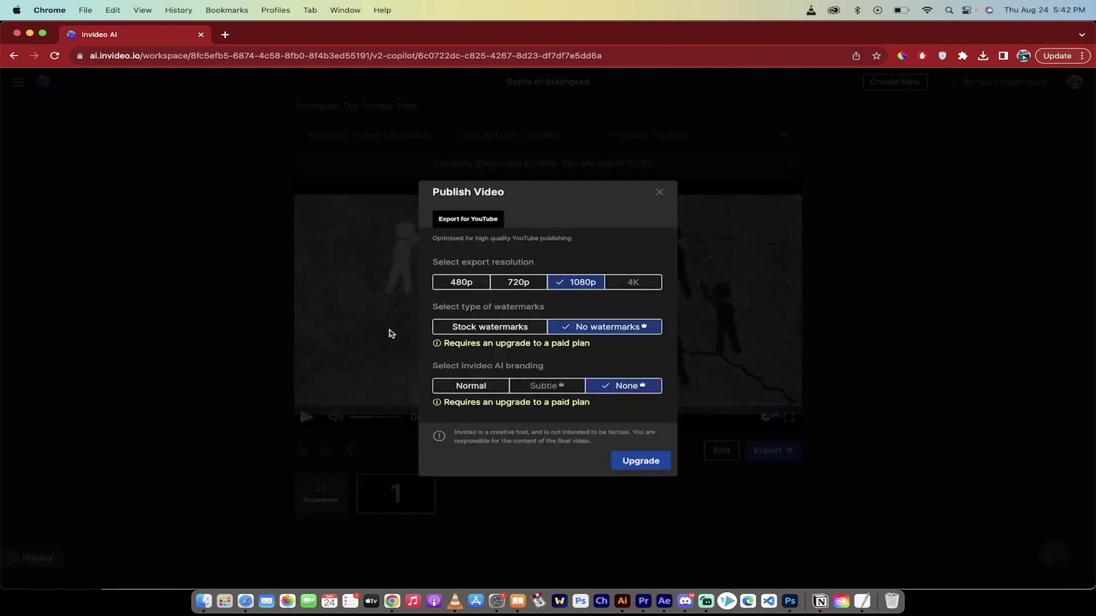